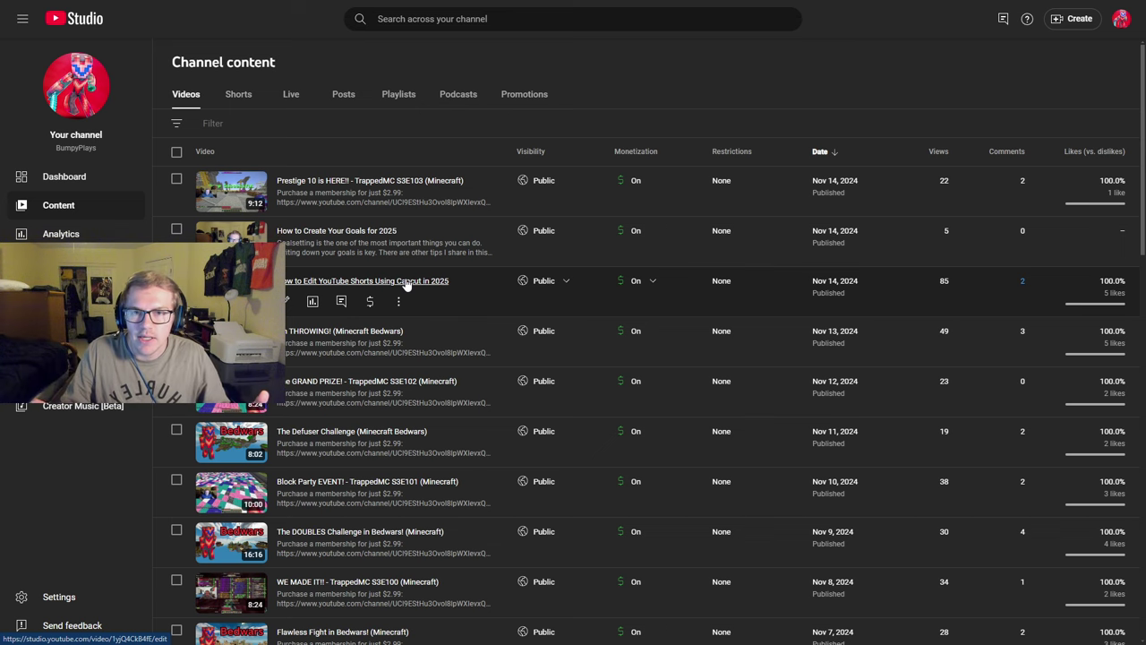
Open the details of the video "How to Edit YouTube Shorts Using Capcut in 2025" and expand its additional settings.
{"action": "left_click", "coordinate": [406, 282]}
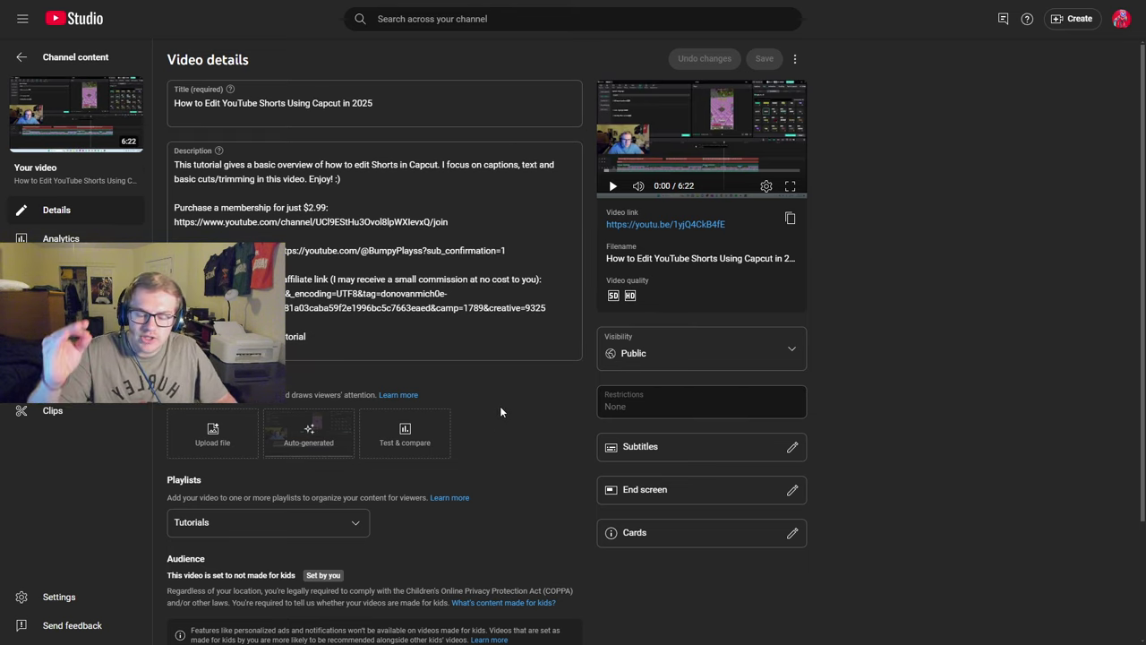
{"action": "scroll", "coordinate": [504, 304], "scroll_direction": "down", "scroll_amount": 2}
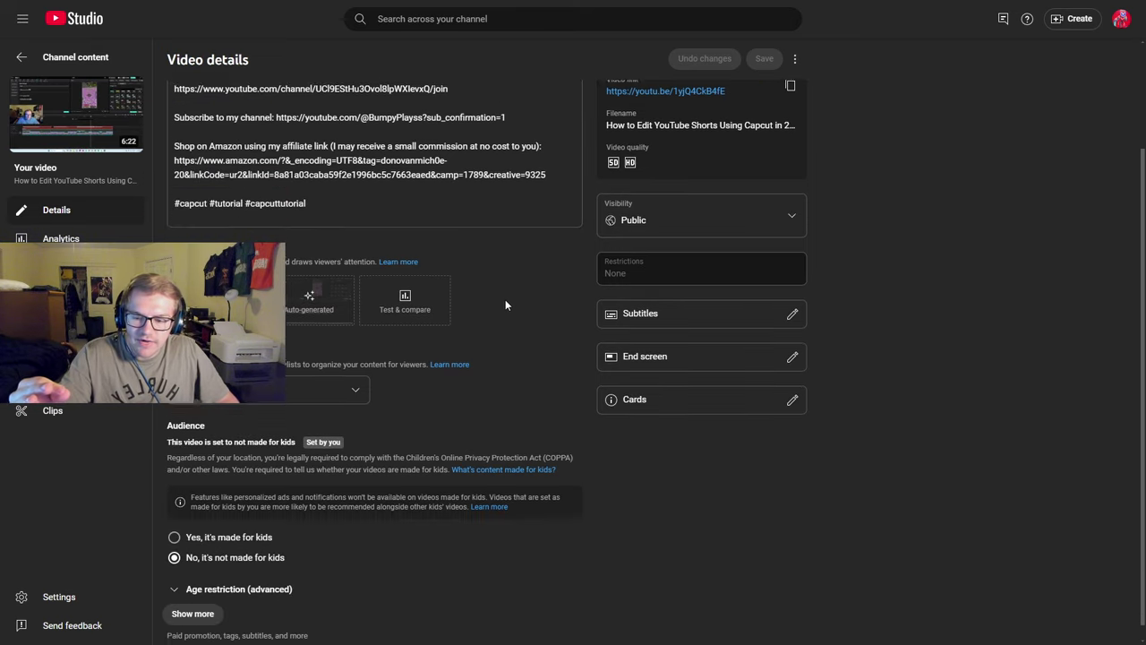
{"action": "left_click", "coordinate": [194, 598]}
Look through the video's additional settings, including language, recording date, license, distribution and Shorts remixing.
{"action": "scroll", "coordinate": [496, 332], "scroll_direction": "down", "scroll_amount": 5}
{"action": "scroll", "coordinate": [498, 334], "scroll_direction": "down", "scroll_amount": 5}
{"action": "scroll", "coordinate": [408, 319], "scroll_direction": "down", "scroll_amount": 6}
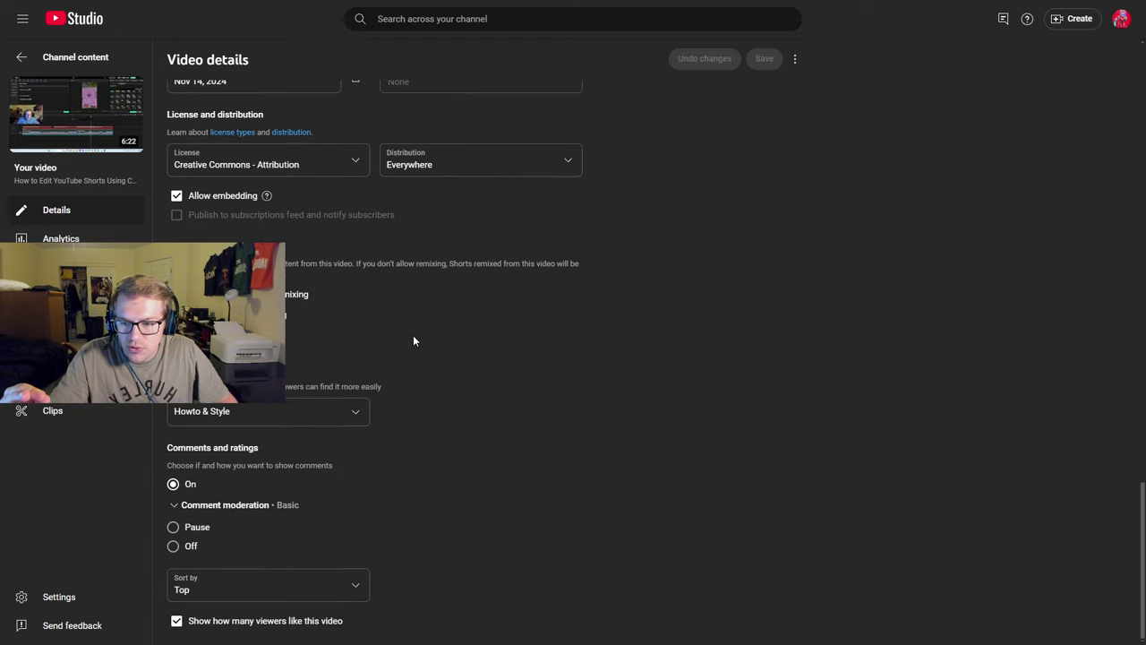
{"action": "scroll", "coordinate": [416, 345], "scroll_direction": "up", "scroll_amount": 3}
{"action": "scroll", "coordinate": [405, 363], "scroll_direction": "up", "scroll_amount": 2}
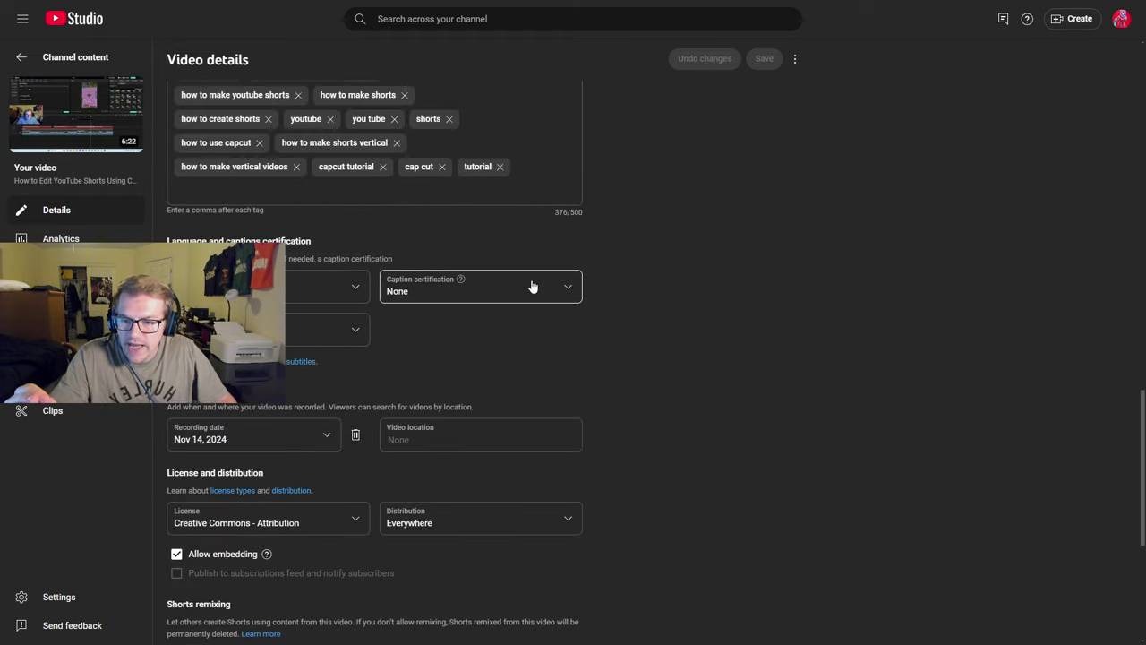
{"action": "scroll", "coordinate": [529, 281], "scroll_direction": "down", "scroll_amount": 1}
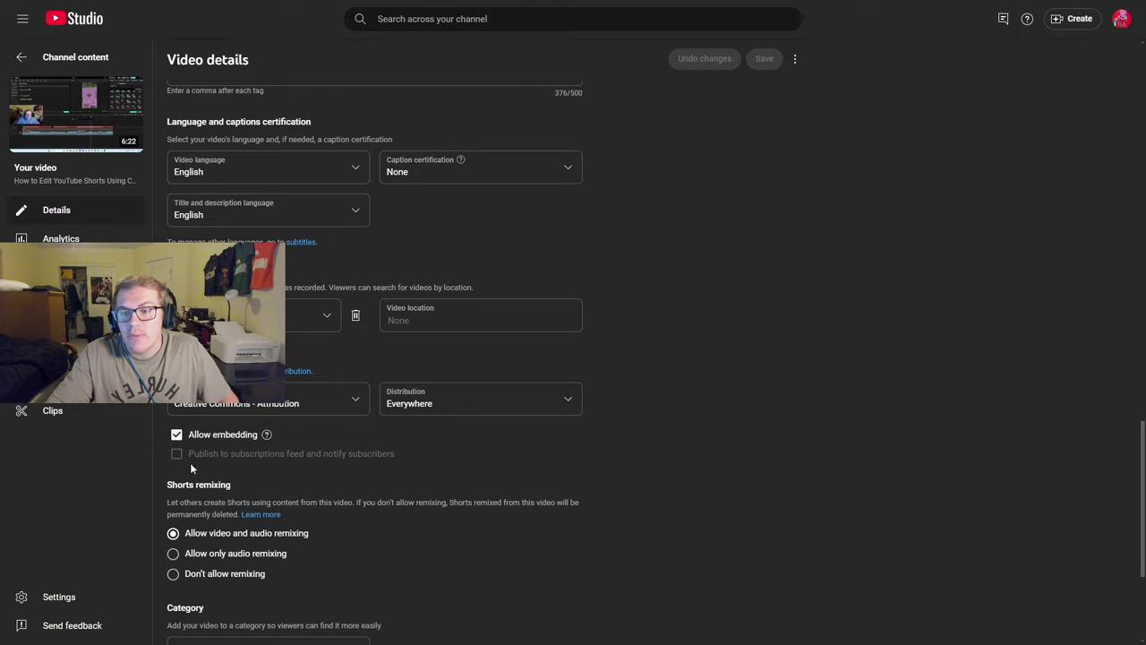
{"action": "scroll", "coordinate": [711, 542], "scroll_direction": "up", "scroll_amount": 7}
{"action": "scroll", "coordinate": [716, 555], "scroll_direction": "up", "scroll_amount": 7}
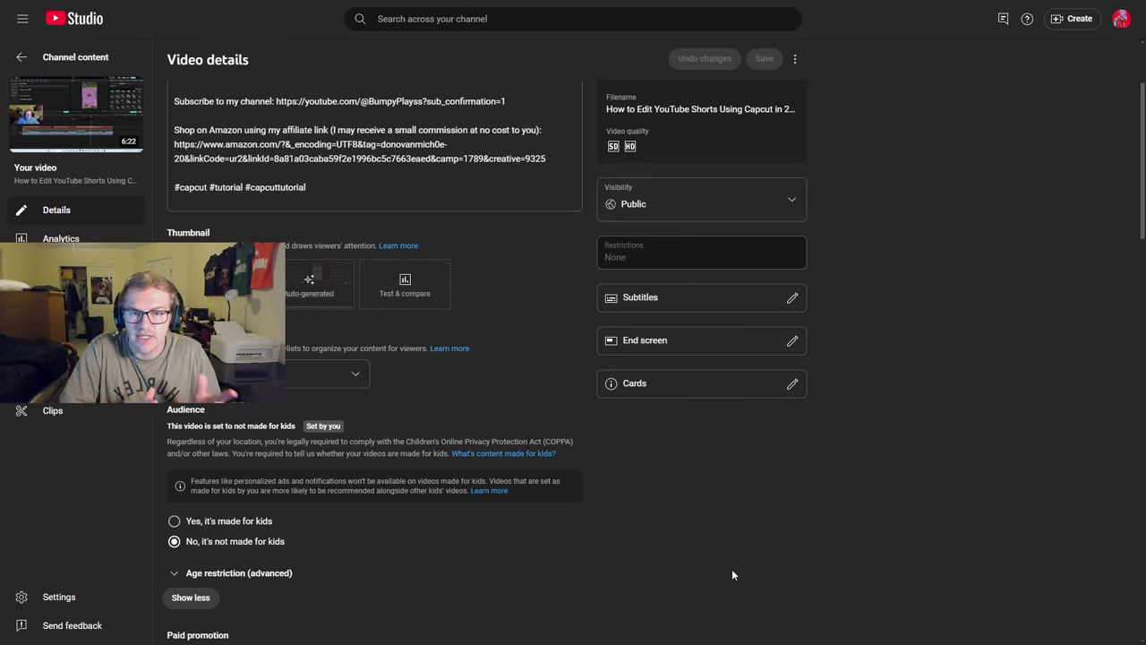
Review the video's tags together with its language, caption certification and license settings.
{"action": "scroll", "coordinate": [732, 574], "scroll_direction": "down", "scroll_amount": 4}
{"action": "scroll", "coordinate": [730, 502], "scroll_direction": "down", "scroll_amount": 7}
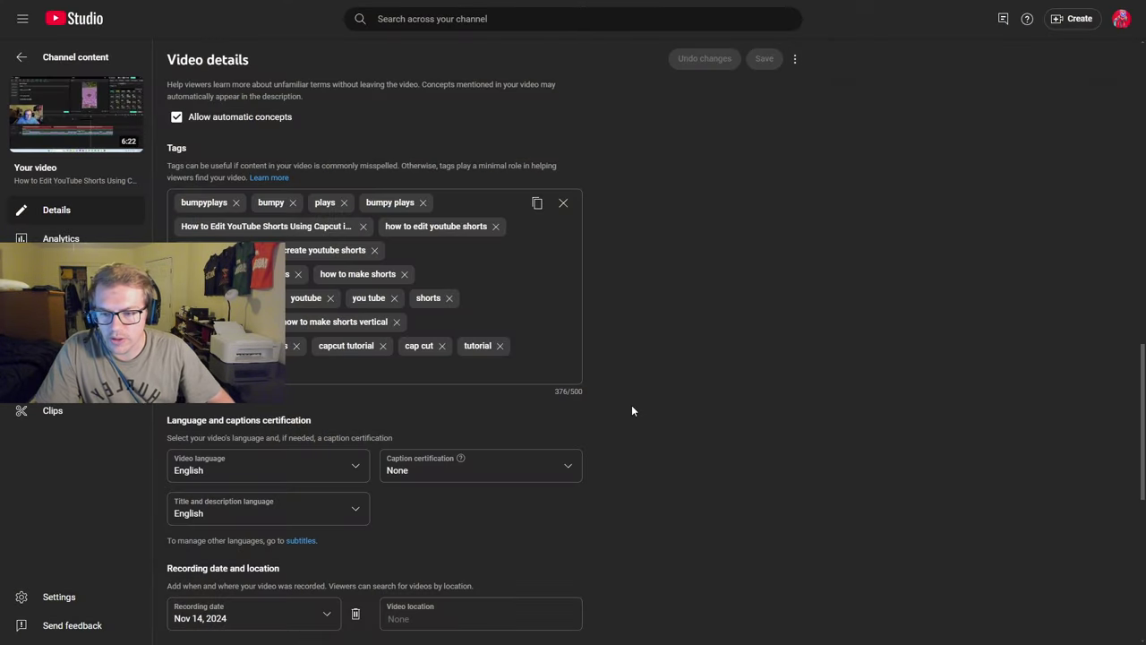
{"action": "scroll", "coordinate": [618, 397], "scroll_direction": "down", "scroll_amount": 1}
{"action": "scroll", "coordinate": [635, 398], "scroll_direction": "down", "scroll_amount": 3}
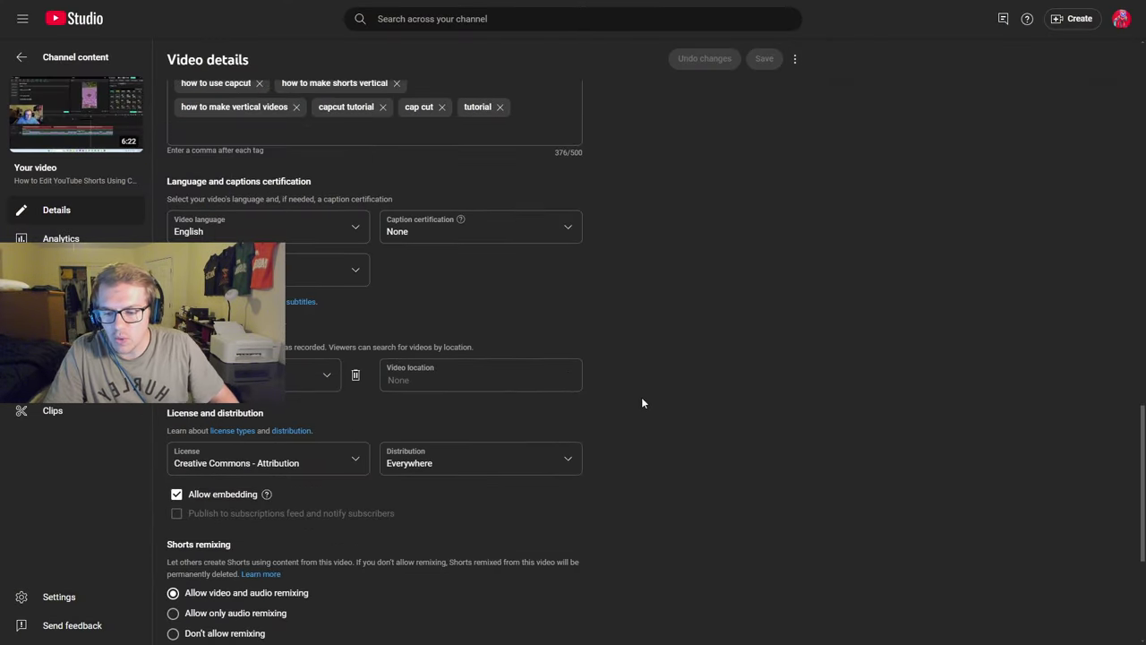
{"action": "scroll", "coordinate": [646, 399], "scroll_direction": "up", "scroll_amount": 4}
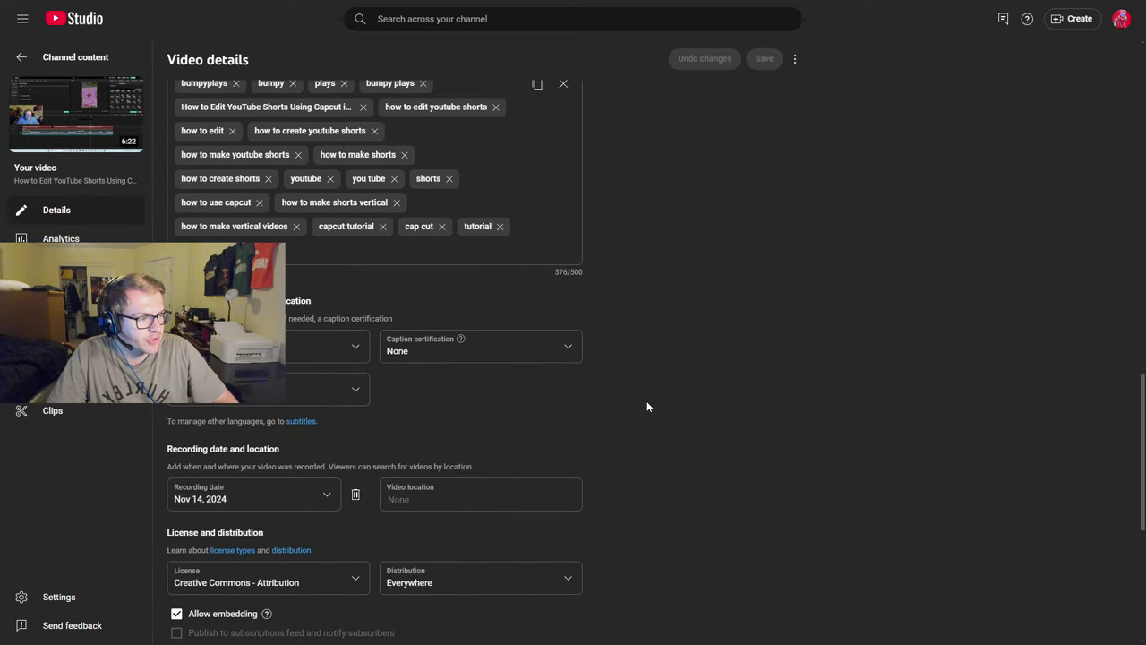
{"action": "scroll", "coordinate": [648, 406], "scroll_direction": "down", "scroll_amount": 4}
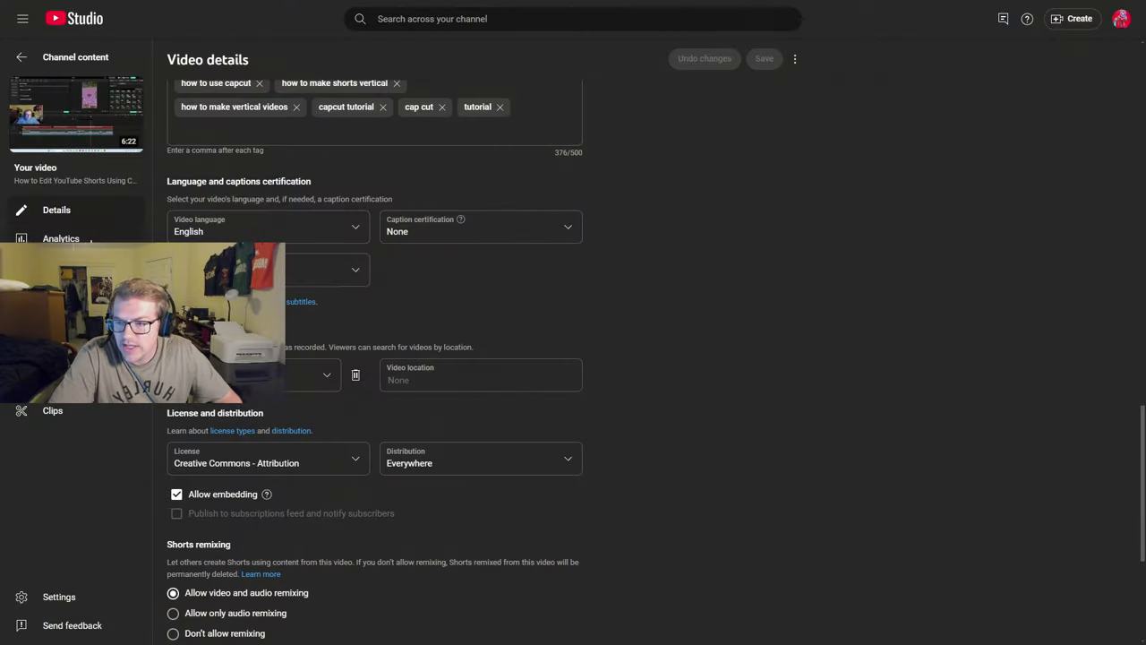
Open the video's analytics and examine the key moments for audience retention across the retention curve.
{"action": "left_click", "coordinate": [80, 238]}
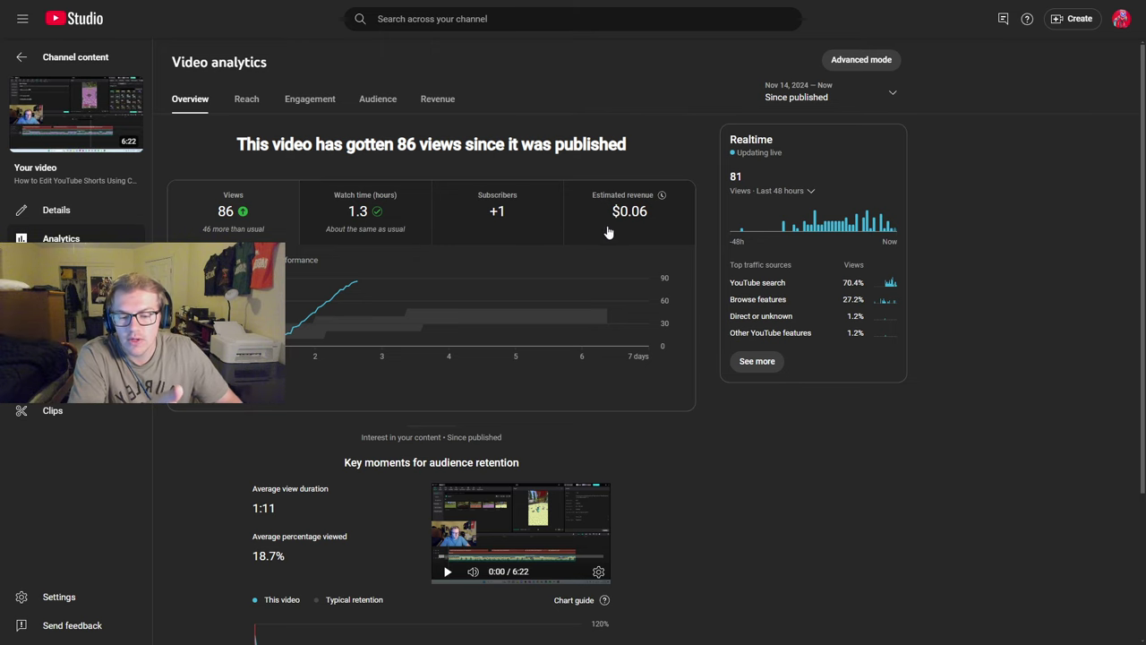
{"action": "scroll", "coordinate": [621, 353], "scroll_direction": "down", "scroll_amount": 2}
{"action": "mouse_move", "coordinate": [277, 466]}
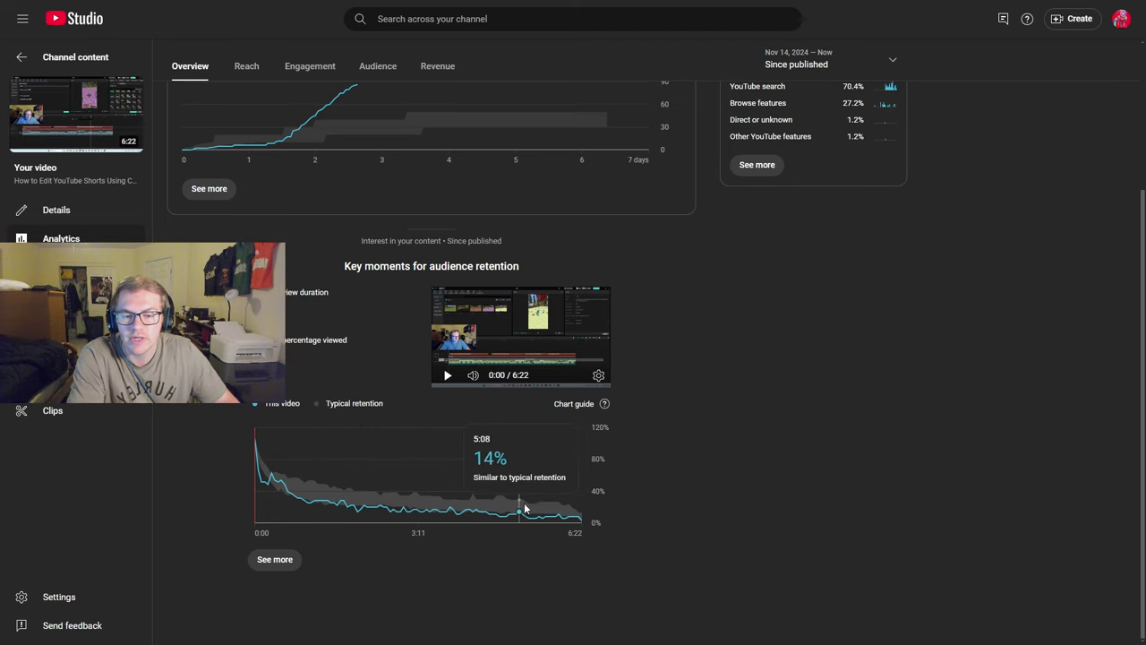
{"action": "scroll", "coordinate": [806, 487], "scroll_direction": "up", "scroll_amount": 3}
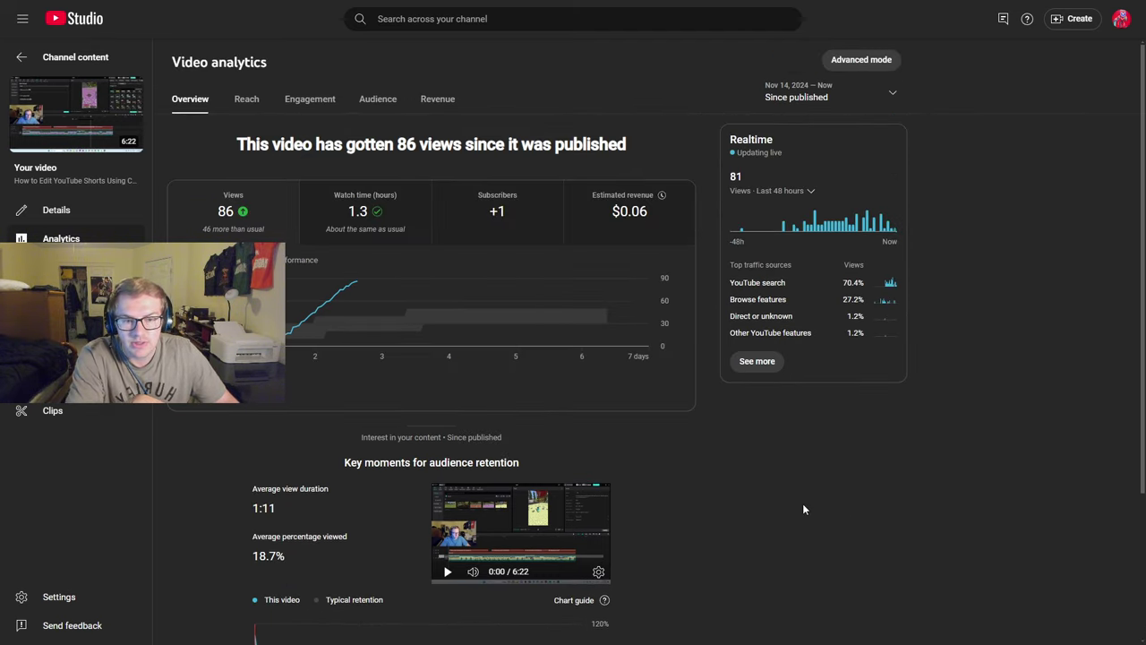
Compare the overview charts for watch time, views, subscribers and estimated revenue, ending on the views chart.
{"action": "left_click", "coordinate": [431, 237]}
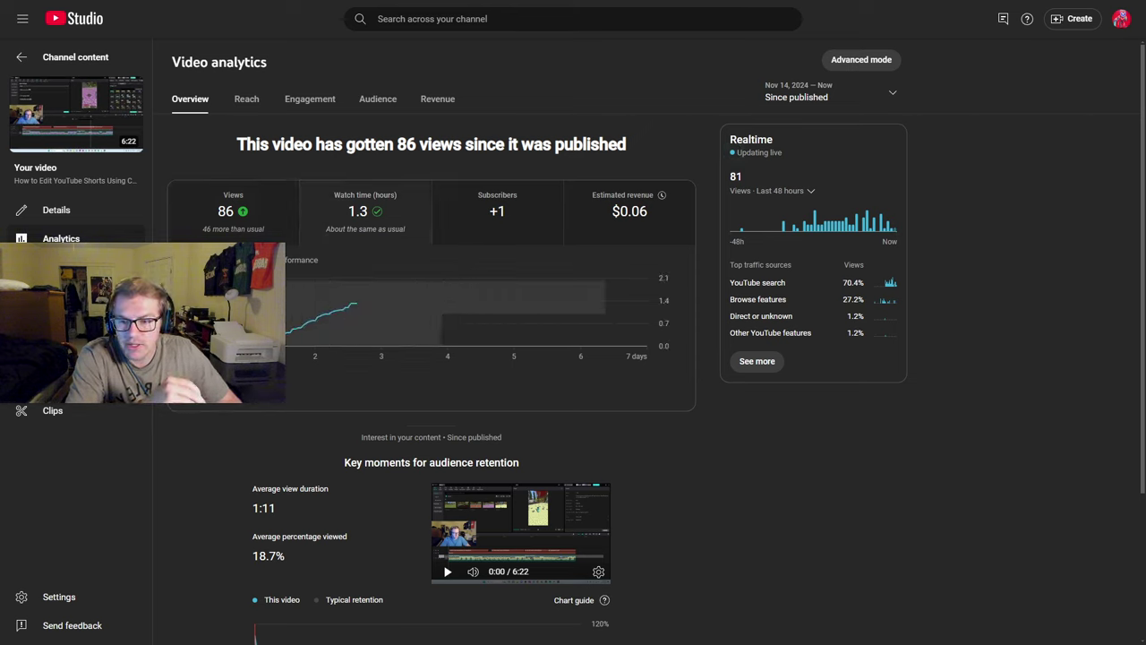
{"action": "left_click", "coordinate": [282, 218]}
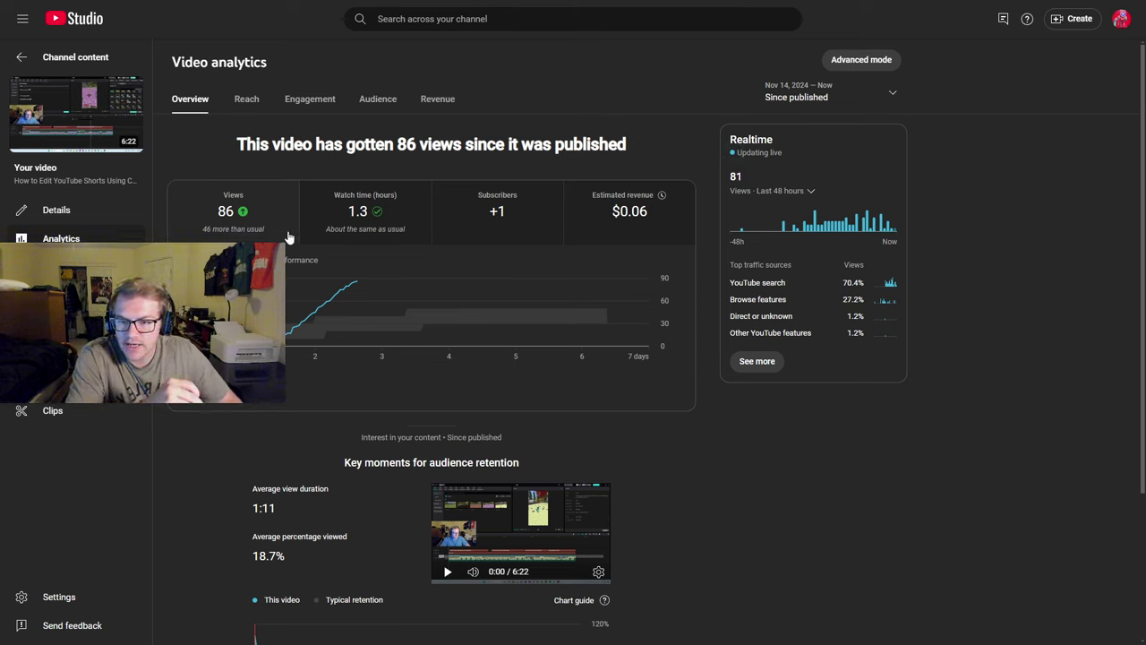
{"action": "left_click", "coordinate": [418, 217]}
{"action": "left_click", "coordinate": [530, 222]}
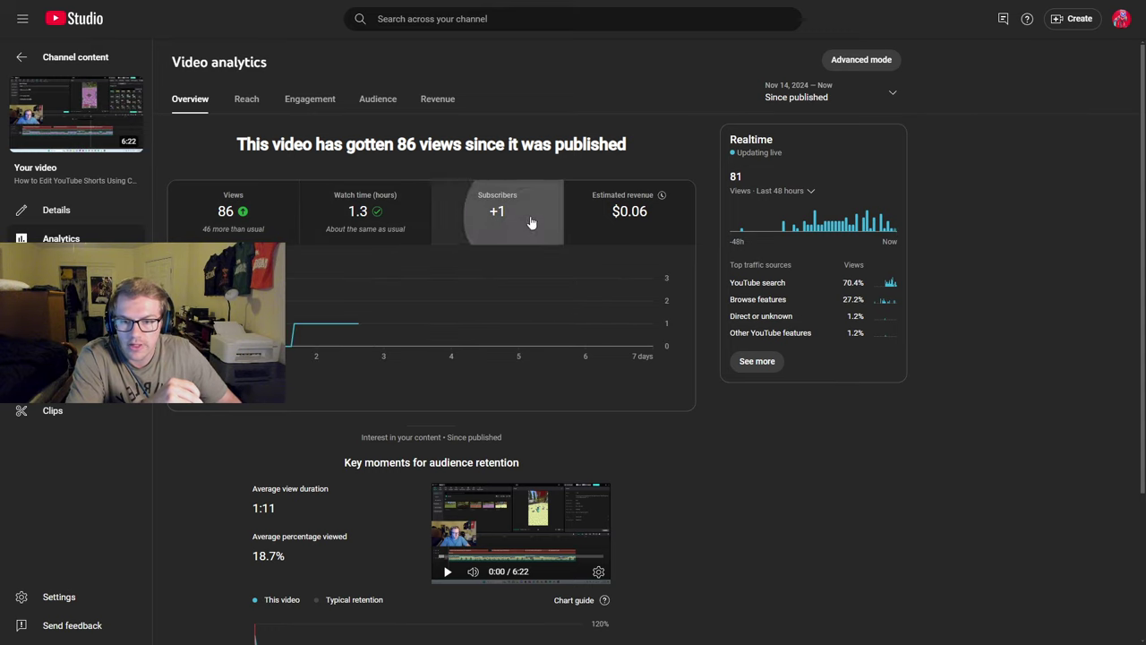
{"action": "left_click", "coordinate": [643, 231]}
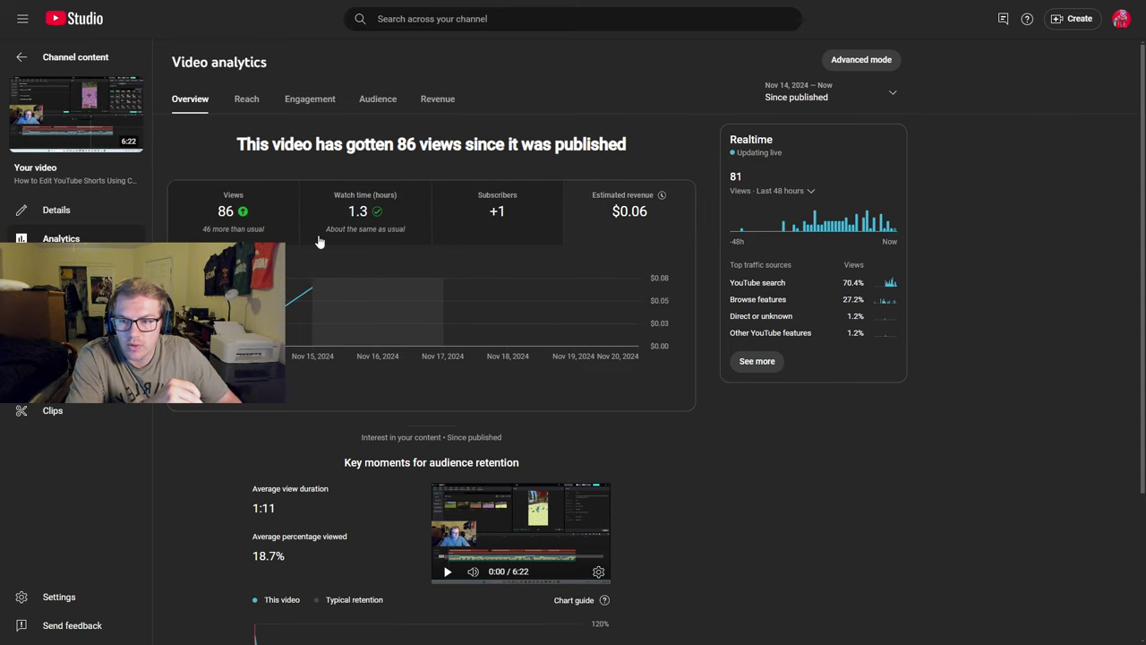
{"action": "left_click", "coordinate": [283, 215]}
{"action": "scroll", "coordinate": [384, 299], "scroll_direction": "down", "scroll_amount": 2}
{"action": "scroll", "coordinate": [696, 460], "scroll_direction": "up", "scroll_amount": 2}
{"action": "scroll", "coordinate": [696, 460], "scroll_direction": "up", "scroll_amount": 2}
Examine the video's reach analytics, including its traffic sources and how impressions led to watch time.
{"action": "left_click", "coordinate": [247, 99]}
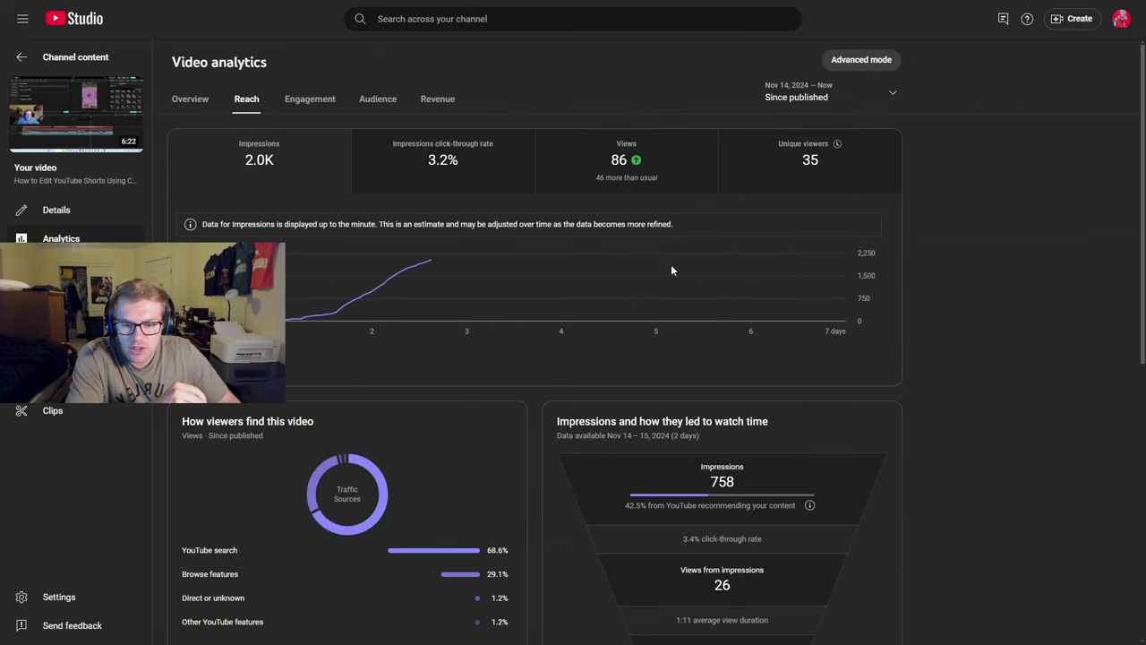
{"action": "scroll", "coordinate": [940, 303], "scroll_direction": "down", "scroll_amount": 2}
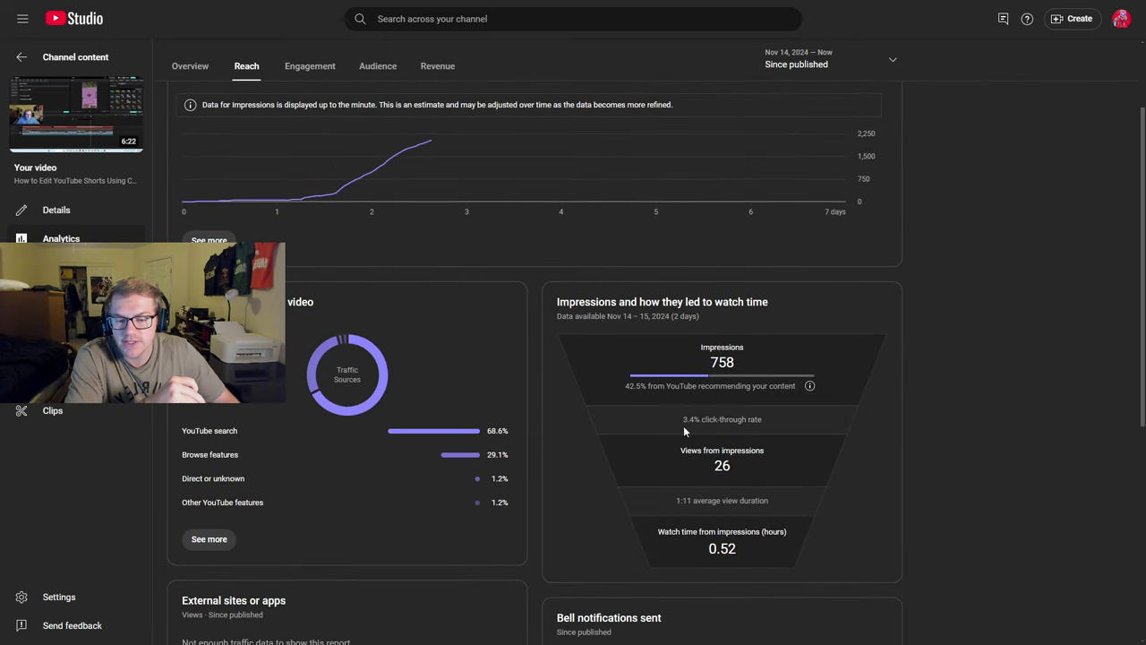
{"action": "mouse_move", "coordinate": [490, 437]}
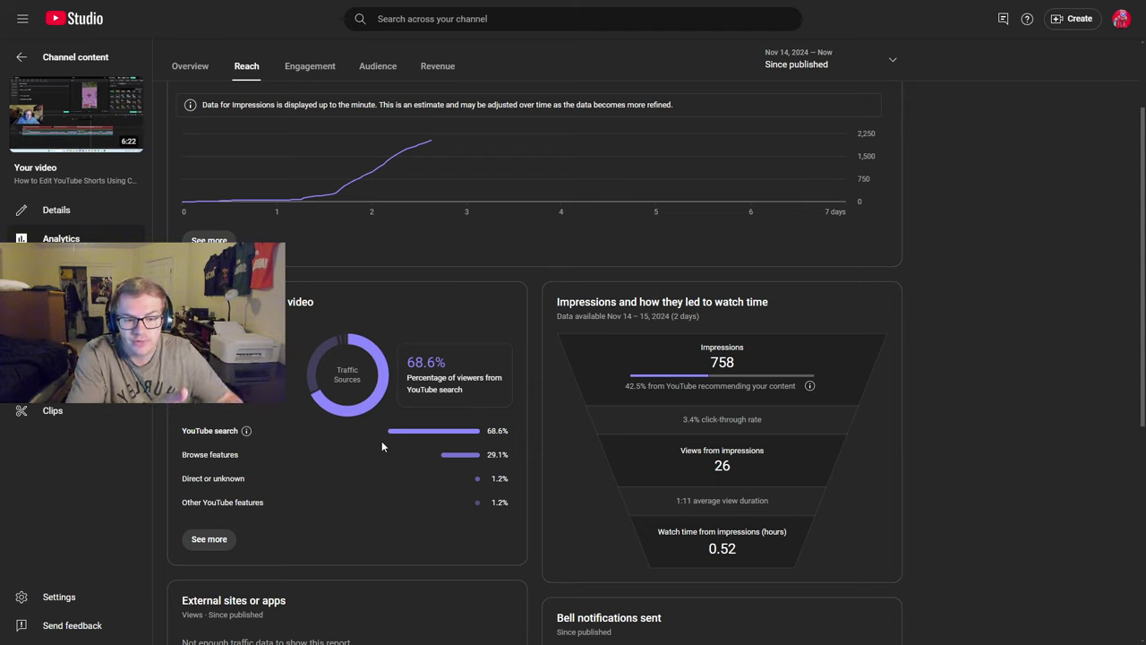
{"action": "scroll", "coordinate": [382, 446], "scroll_direction": "down", "scroll_amount": 4}
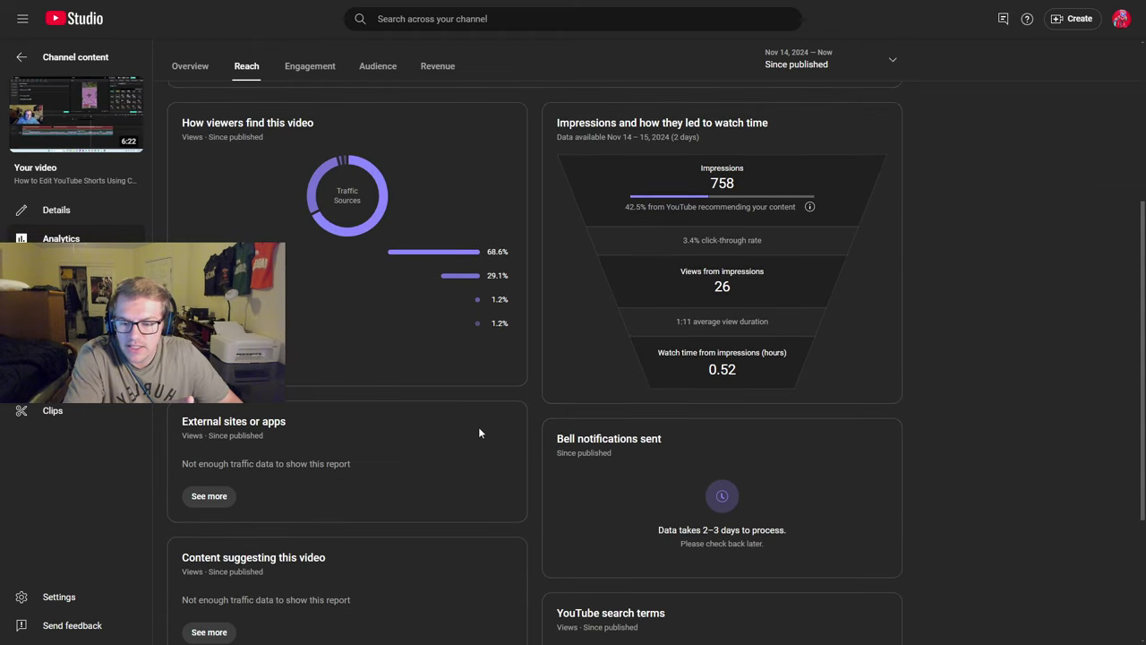
{"action": "scroll", "coordinate": [482, 430], "scroll_direction": "up", "scroll_amount": 5}
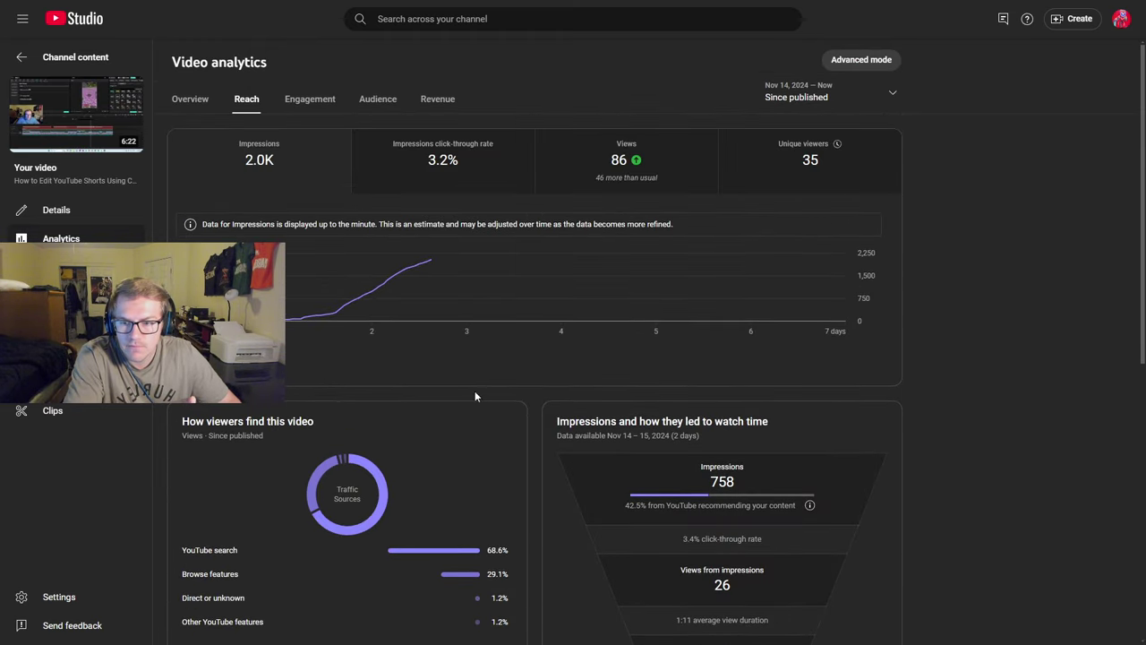
Examine the video's engagement analytics, covering audience retention, likes, end screen click rate and the average view duration chart.
{"action": "left_click", "coordinate": [298, 102]}
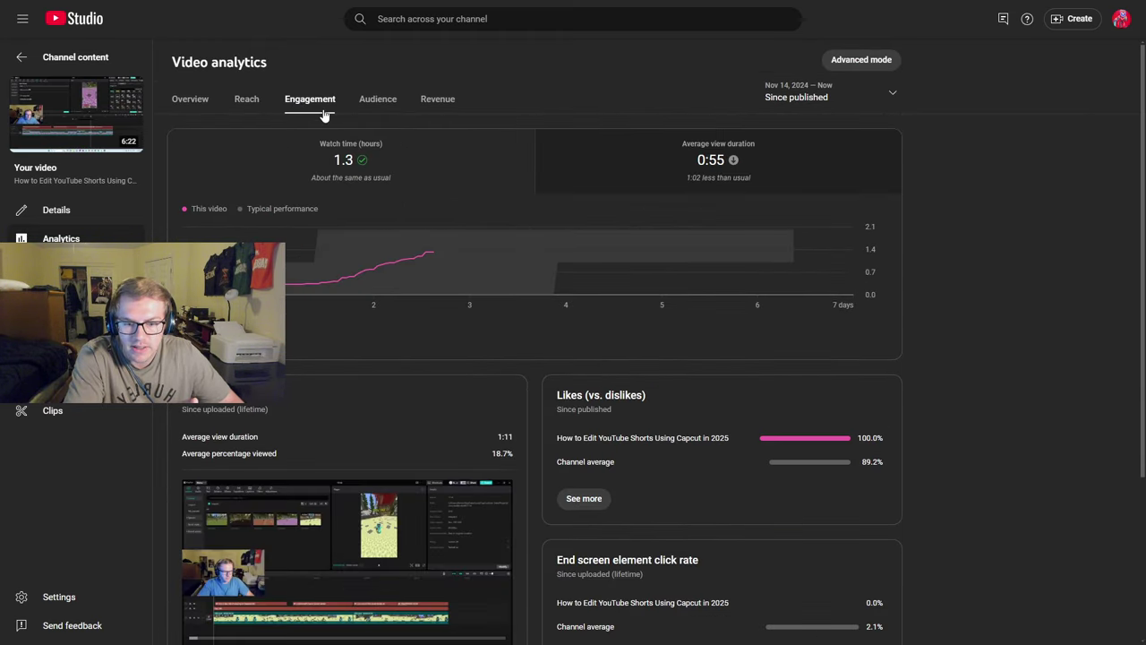
{"action": "scroll", "coordinate": [991, 309], "scroll_direction": "down", "scroll_amount": 2}
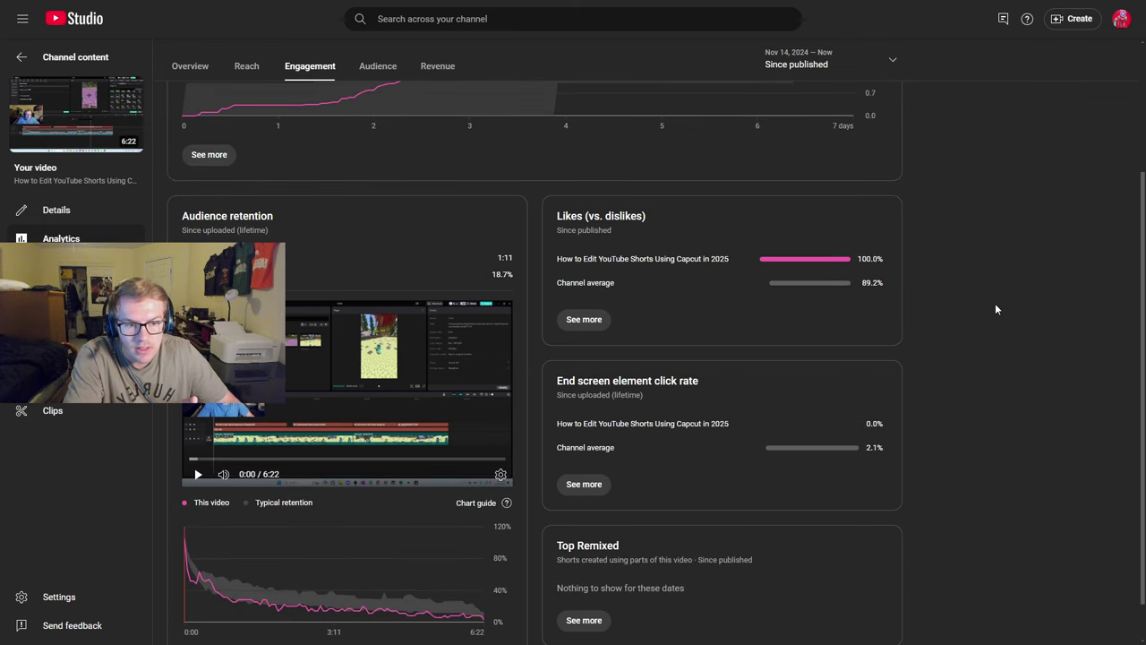
{"action": "scroll", "coordinate": [994, 308], "scroll_direction": "down", "scroll_amount": 1}
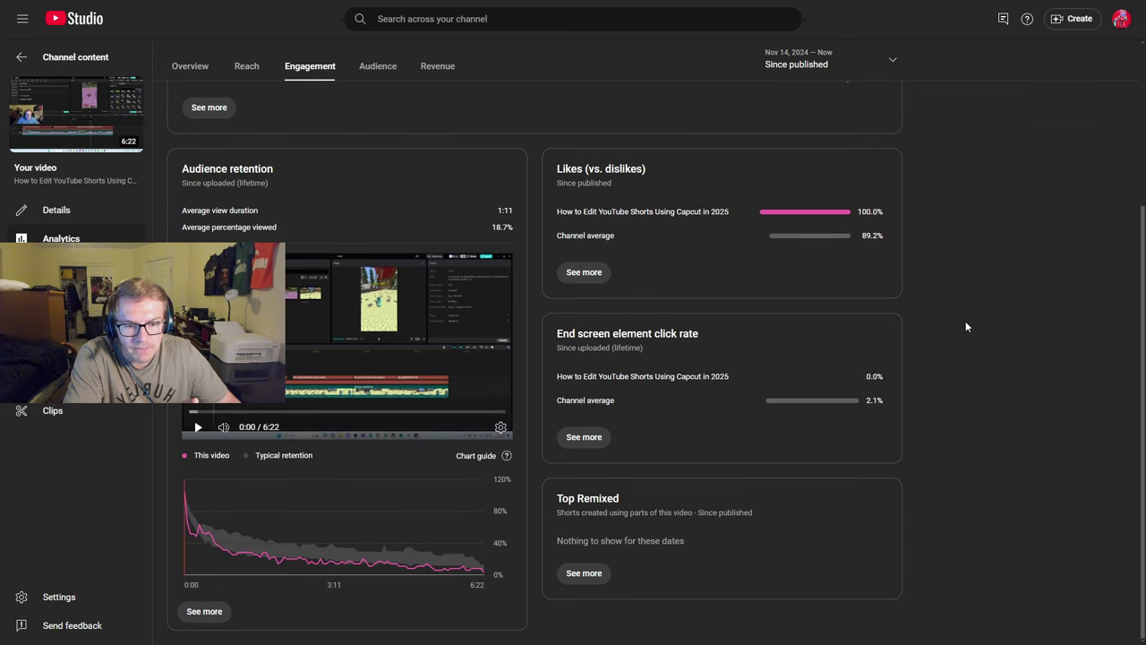
{"action": "scroll", "coordinate": [950, 404], "scroll_direction": "up", "scroll_amount": 3}
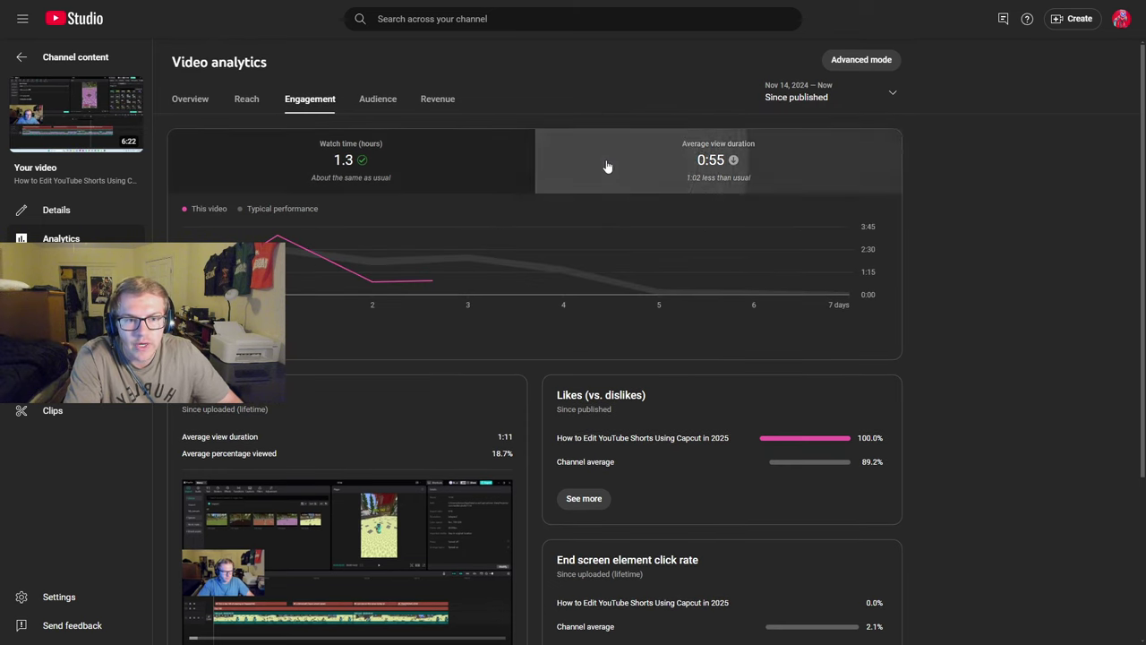
Return to the analytics overview and check the audience retention curve again.
{"action": "left_click", "coordinate": [195, 104]}
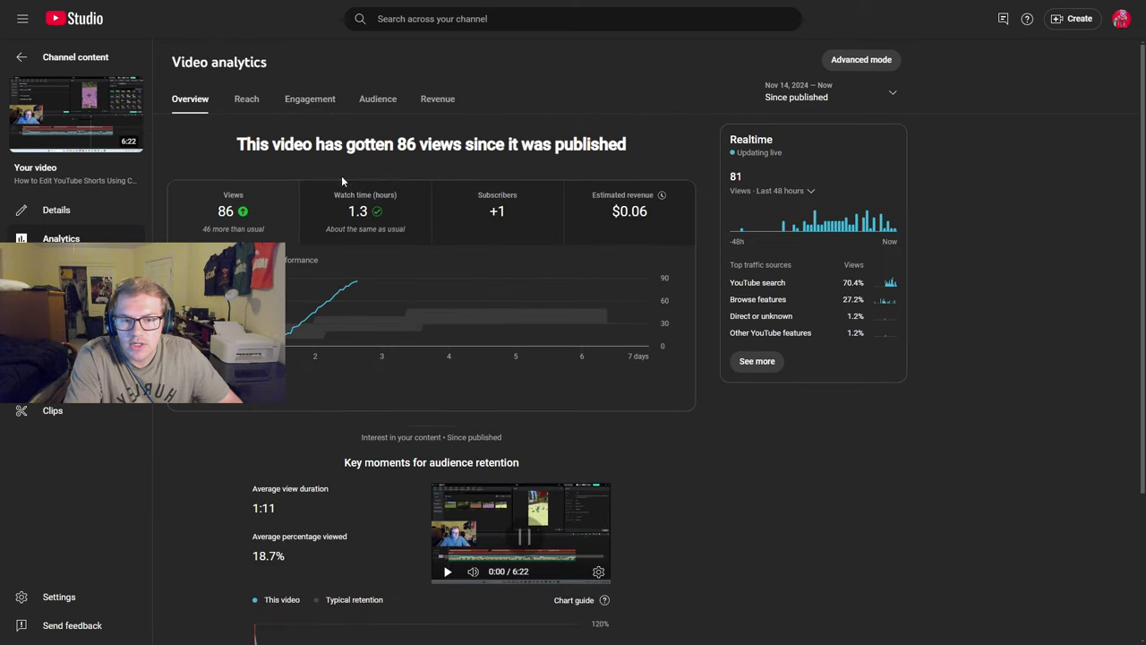
{"action": "scroll", "coordinate": [757, 384], "scroll_direction": "down", "scroll_amount": 2}
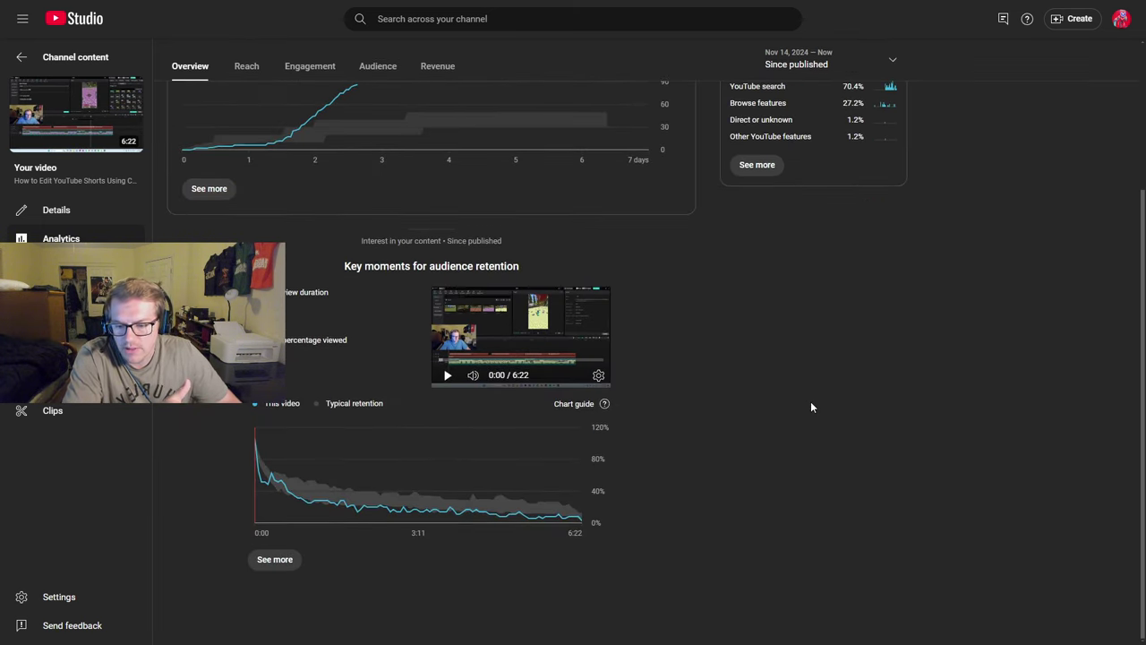
{"action": "scroll", "coordinate": [855, 417], "scroll_direction": "up", "scroll_amount": 2}
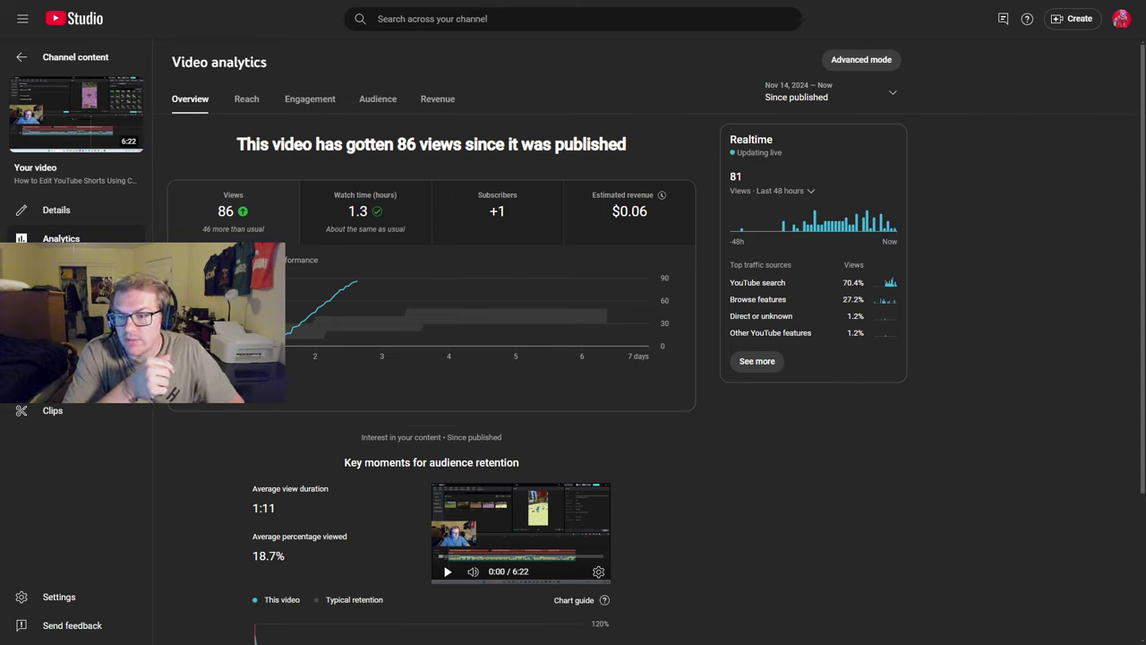
Go back to the video's details and review its description, audience setting and tags.
{"action": "left_click", "coordinate": [55, 210]}
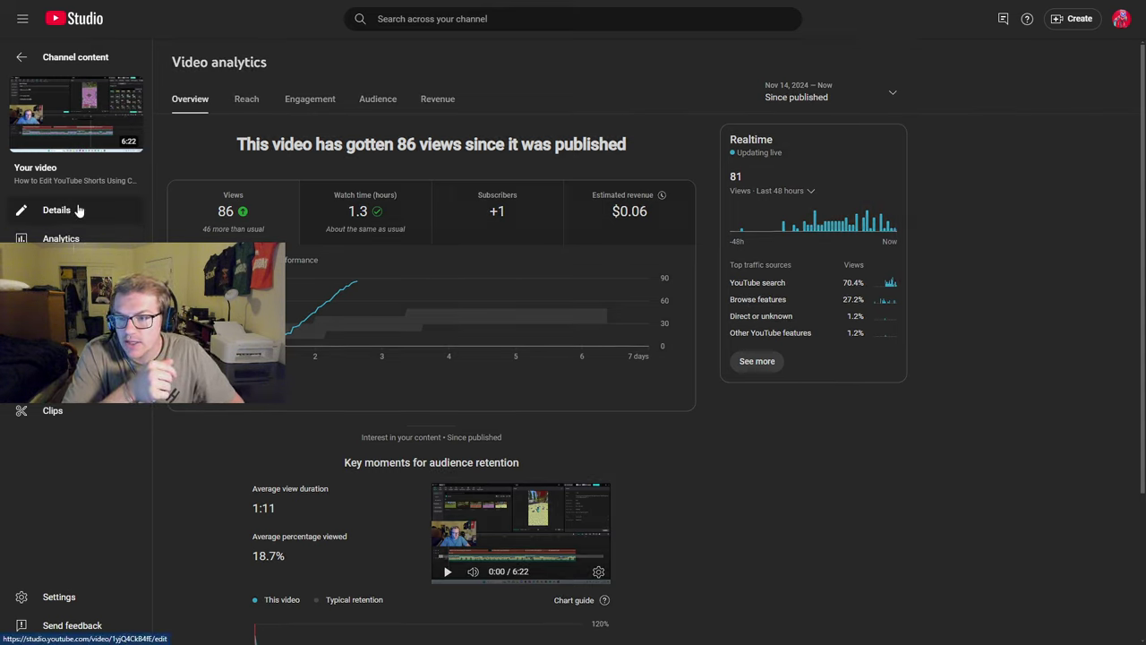
{"action": "scroll", "coordinate": [476, 329], "scroll_direction": "down", "scroll_amount": 2}
{"action": "scroll", "coordinate": [549, 383], "scroll_direction": "up", "scroll_amount": 2}
{"action": "scroll", "coordinate": [549, 383], "scroll_direction": "up", "scroll_amount": 1}
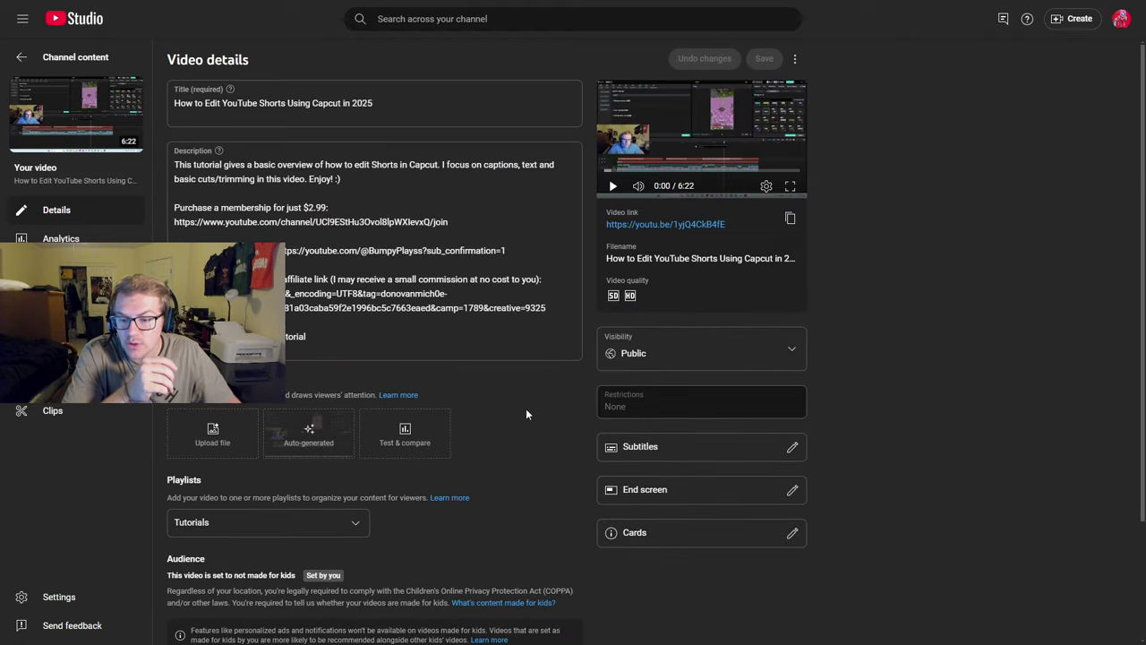
{"action": "scroll", "coordinate": [384, 359], "scroll_direction": "down", "scroll_amount": 12}
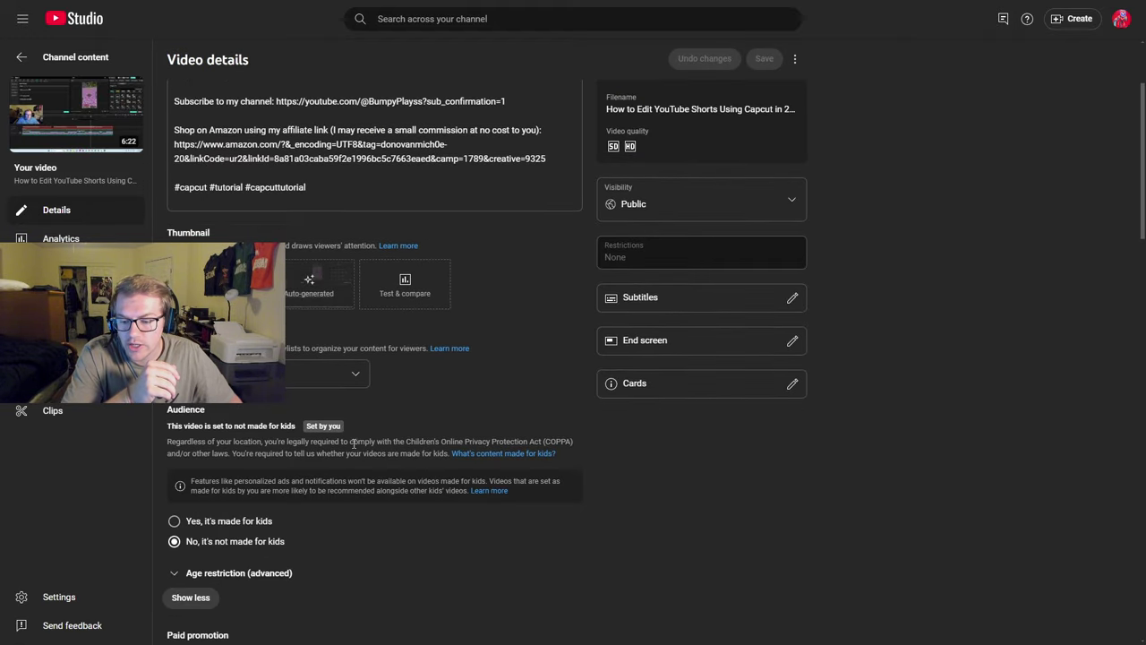
{"action": "scroll", "coordinate": [426, 344], "scroll_direction": "down", "scroll_amount": 2}
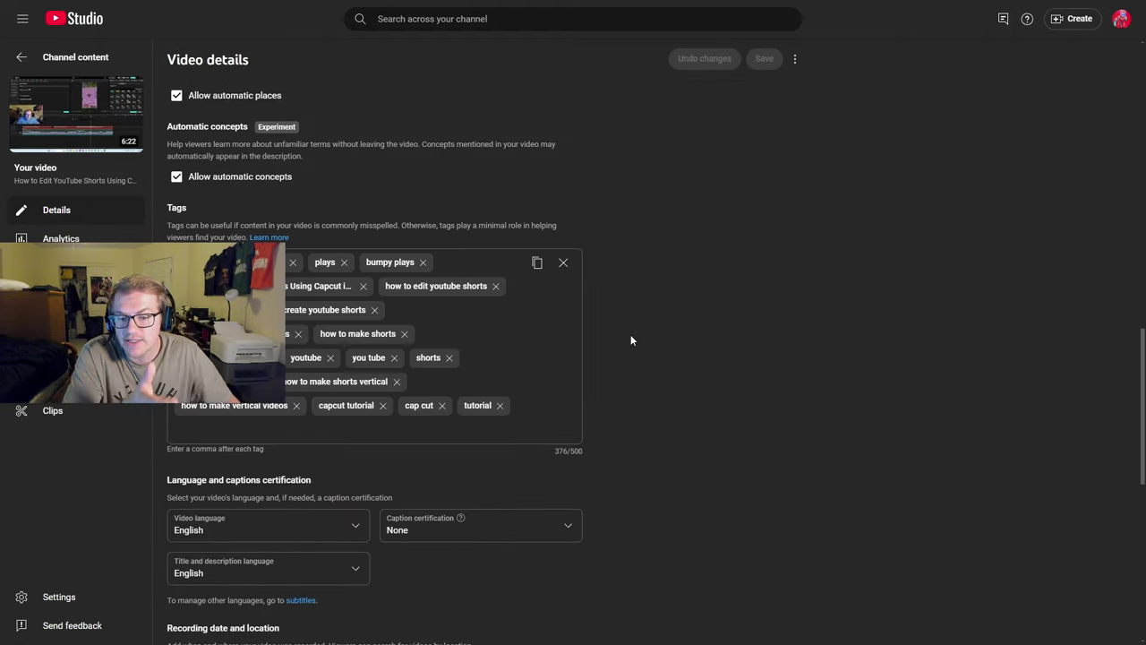